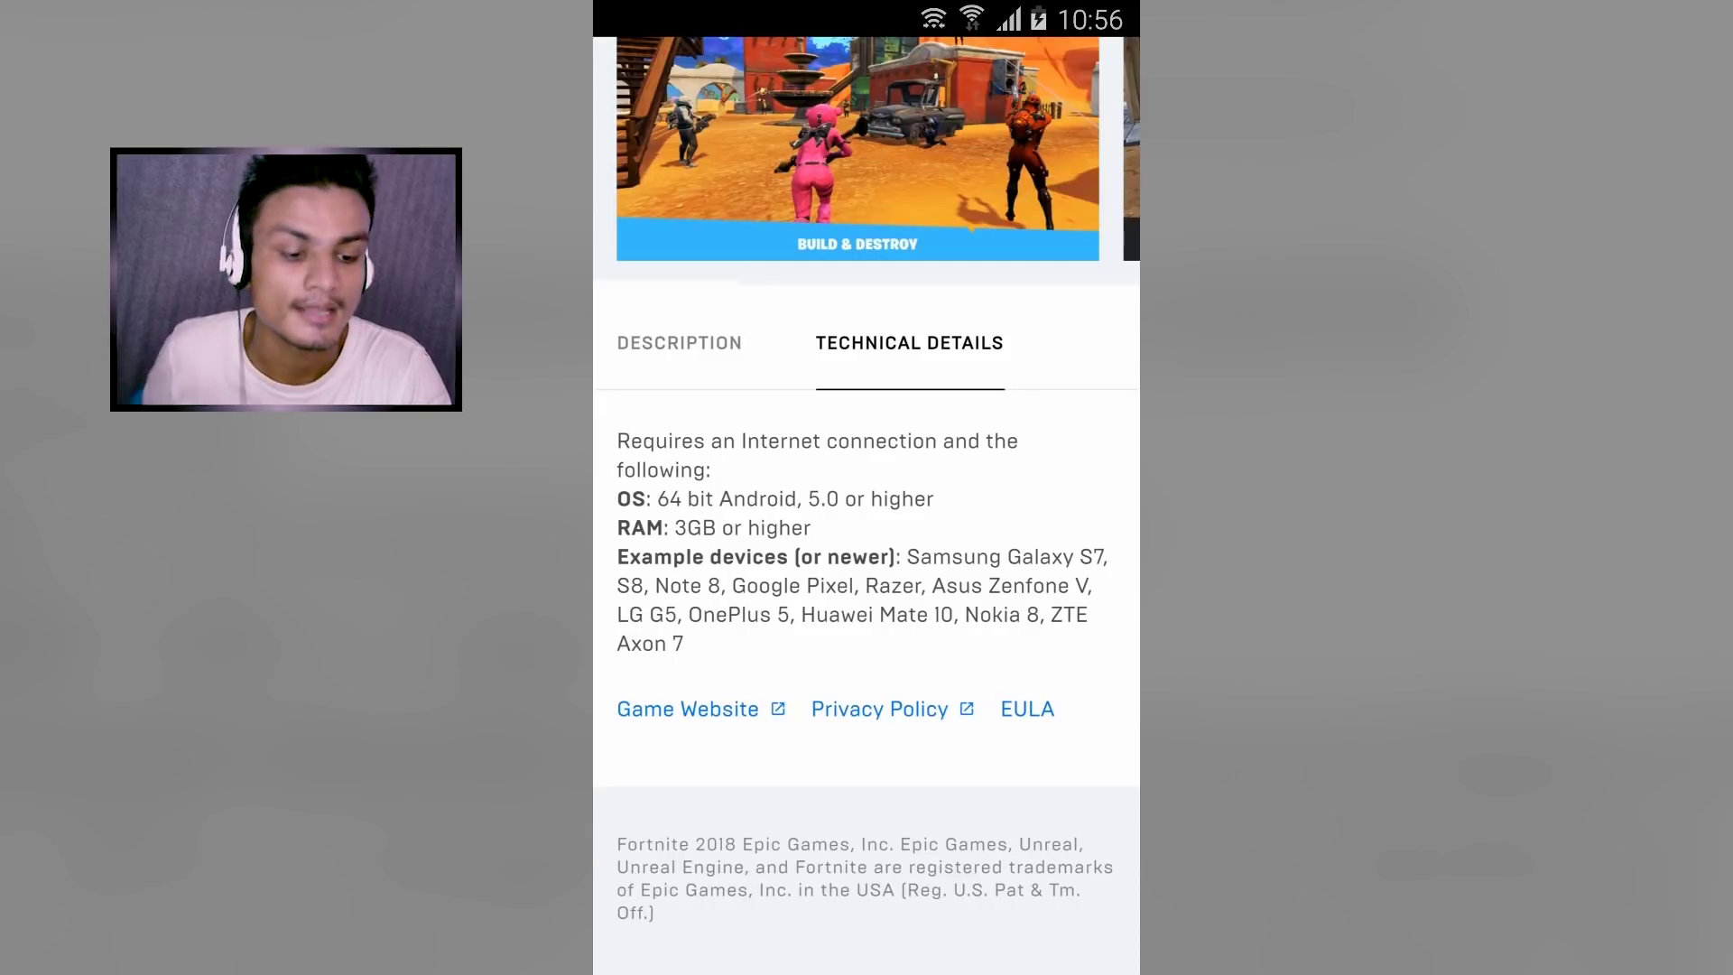
Return to the home screen and rerun the 'antutu benchmark' Play Store search
key("Home")
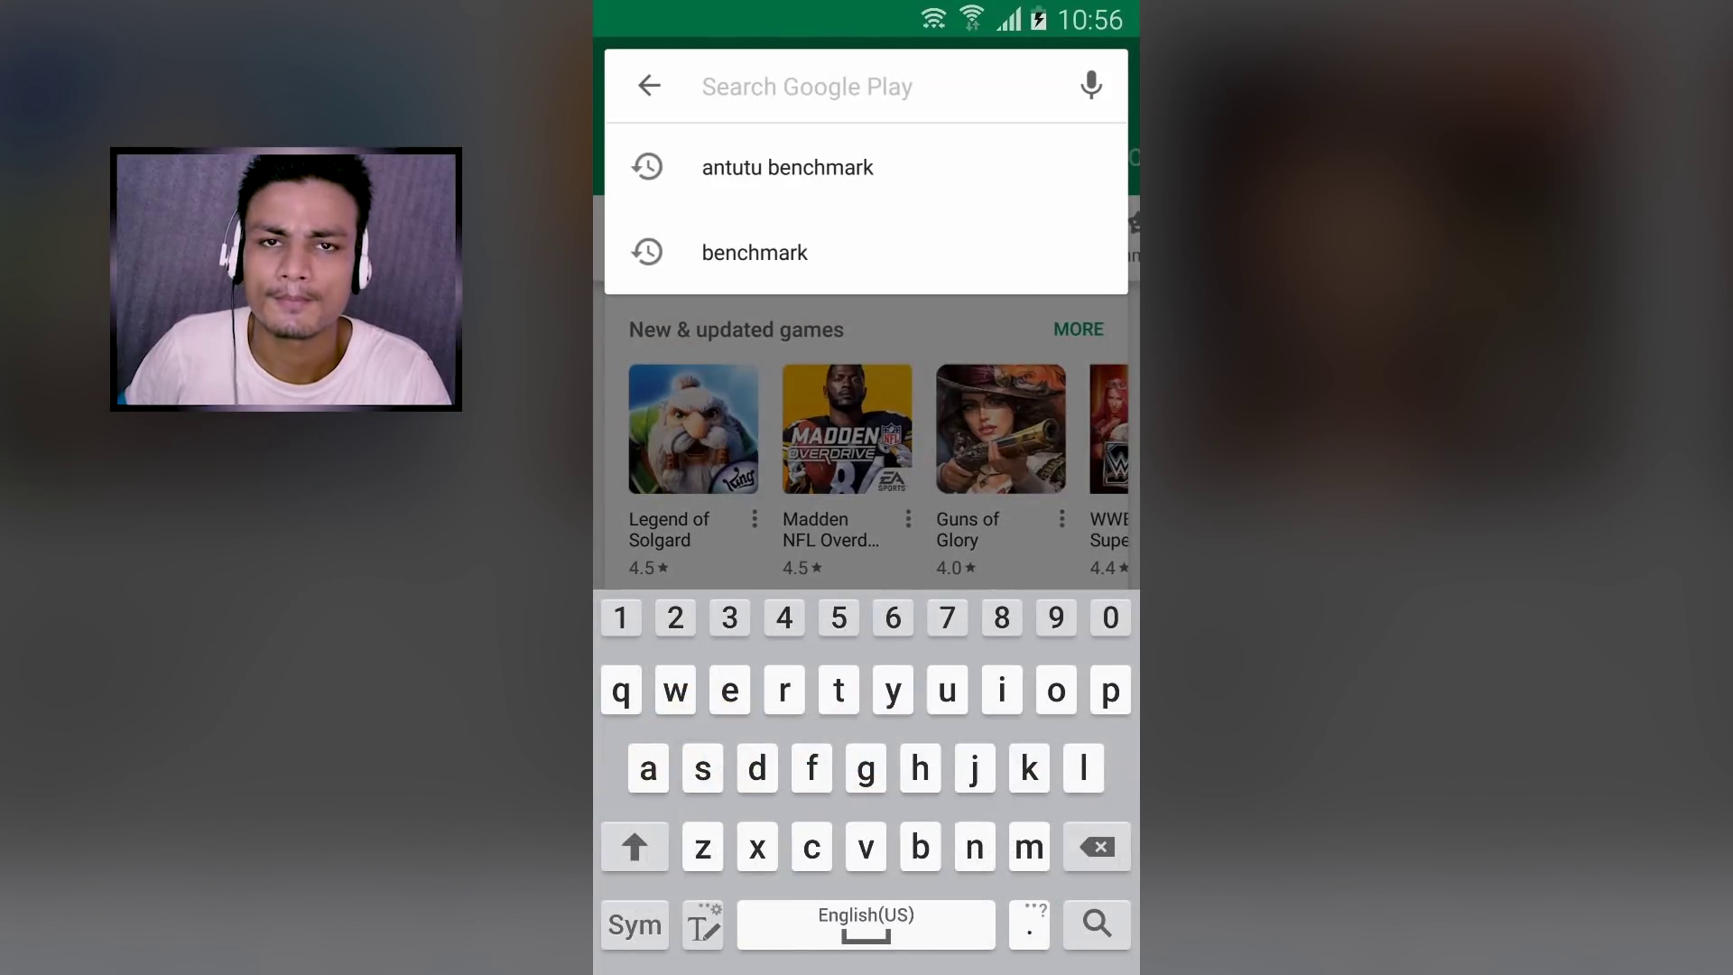
left_click(787, 167)
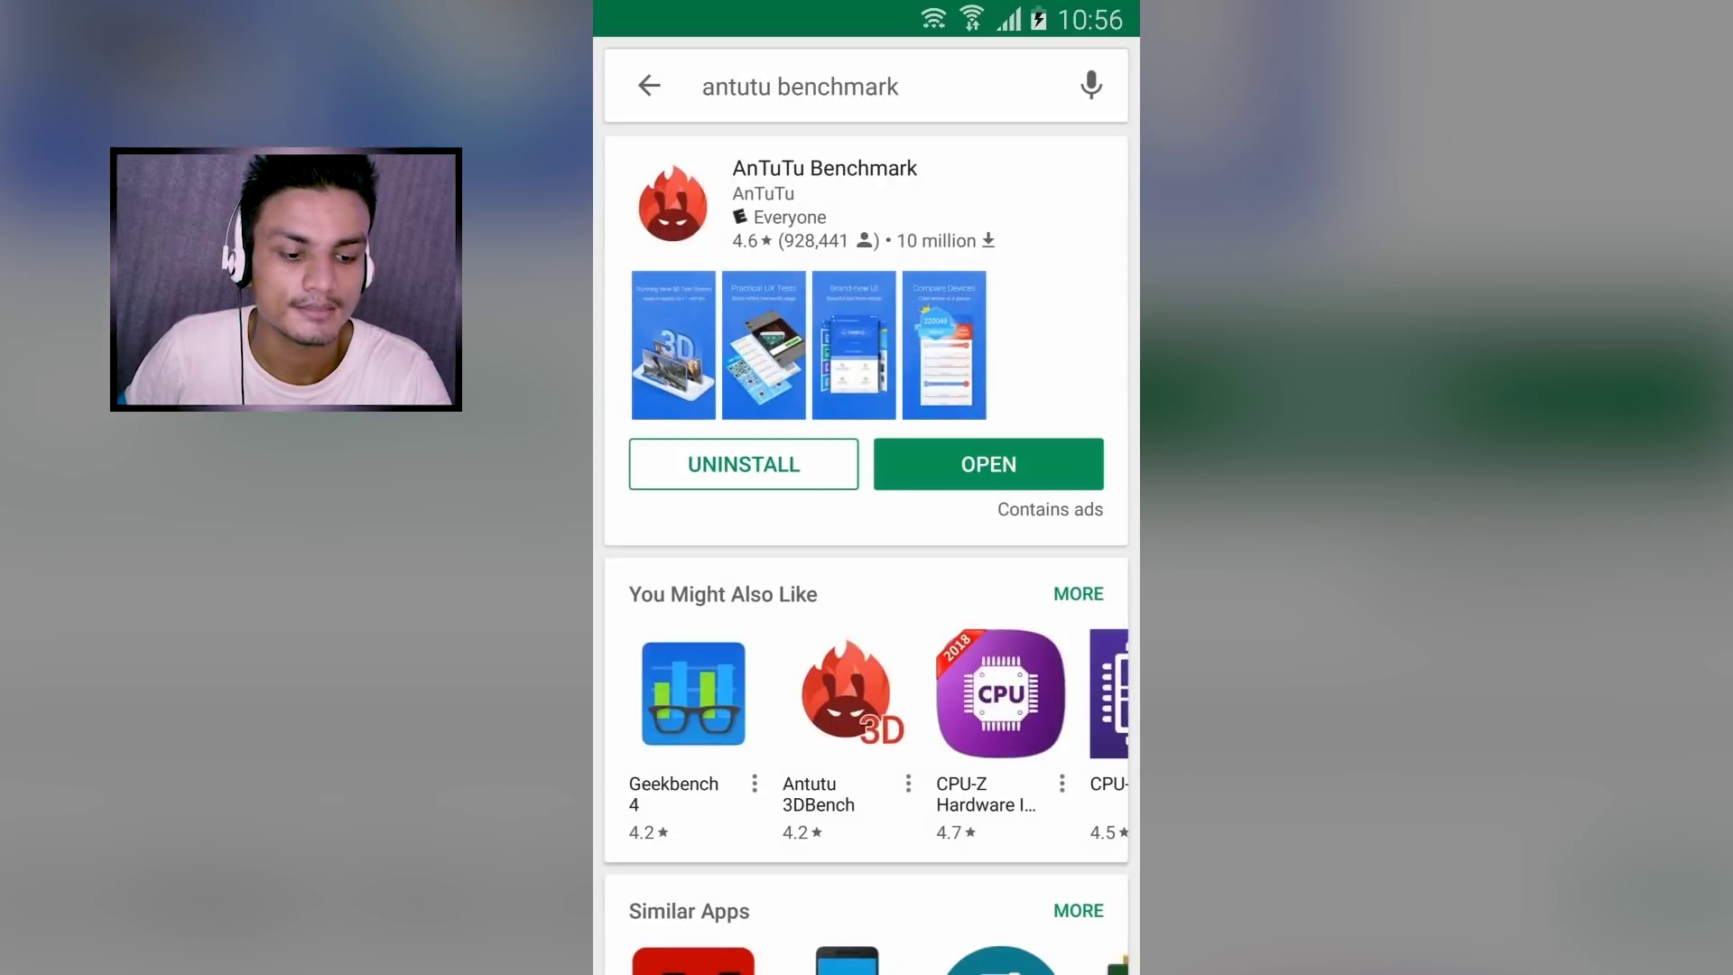
Open the AnTuTu Benchmark result to reach its Play Store details page
left_click(814, 177)
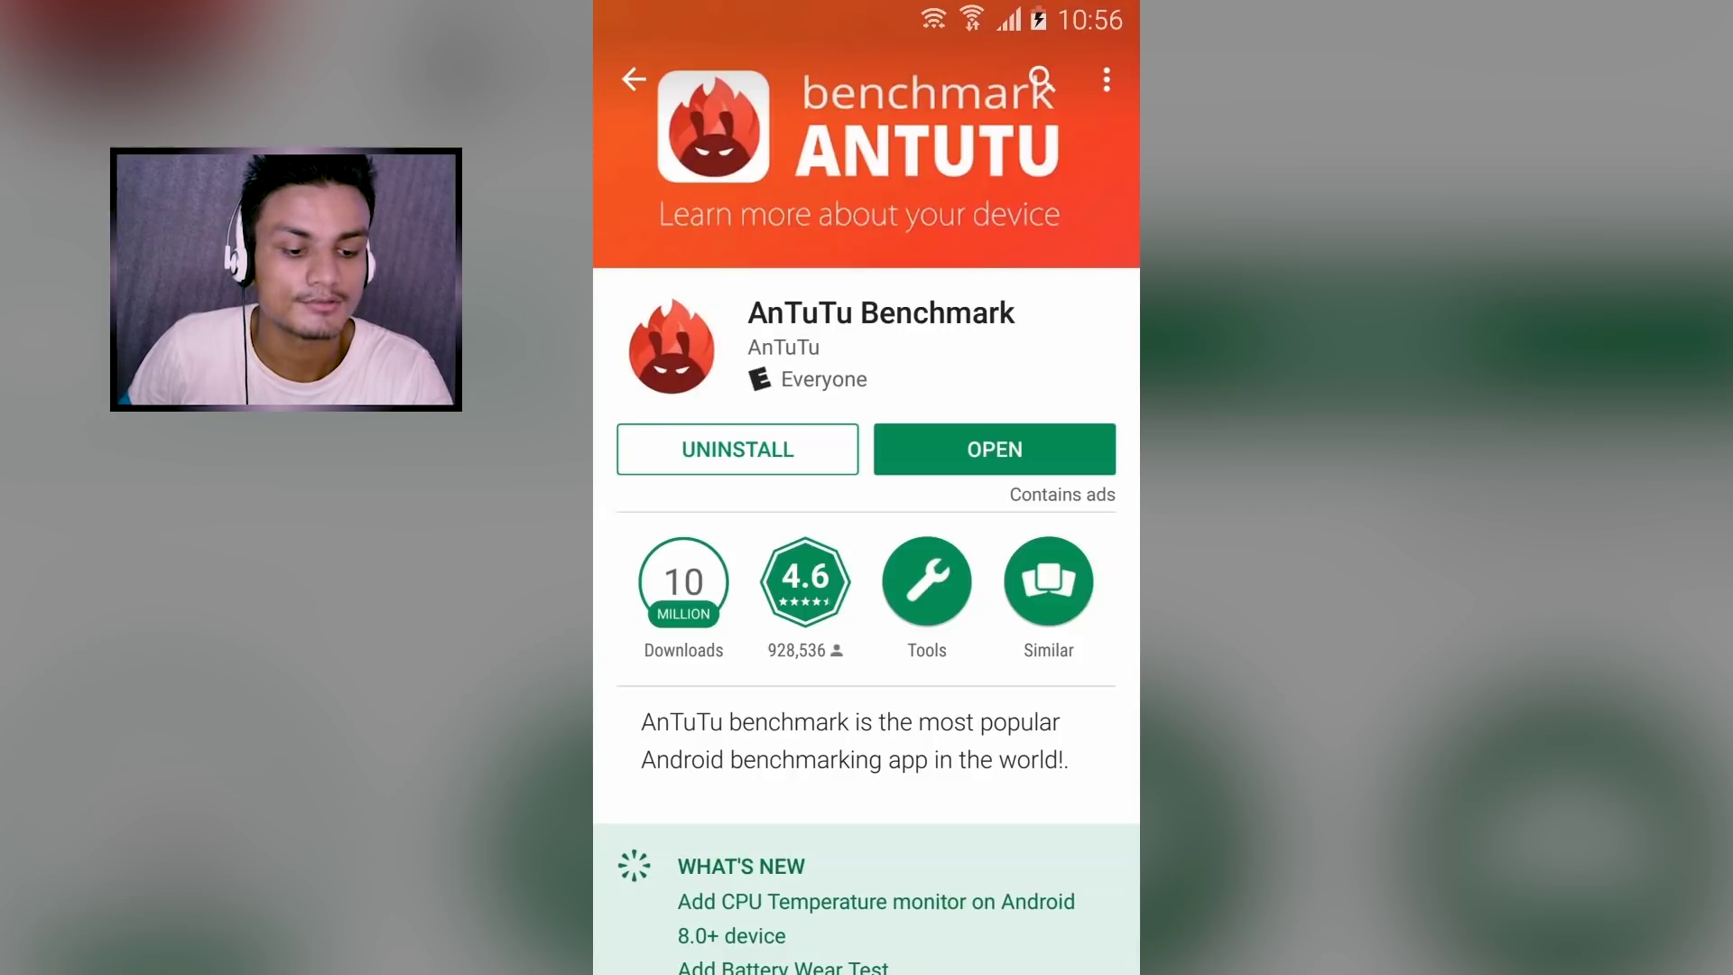
scroll(866, 541, "down", 4)
scroll(866, 541, "up", 4)
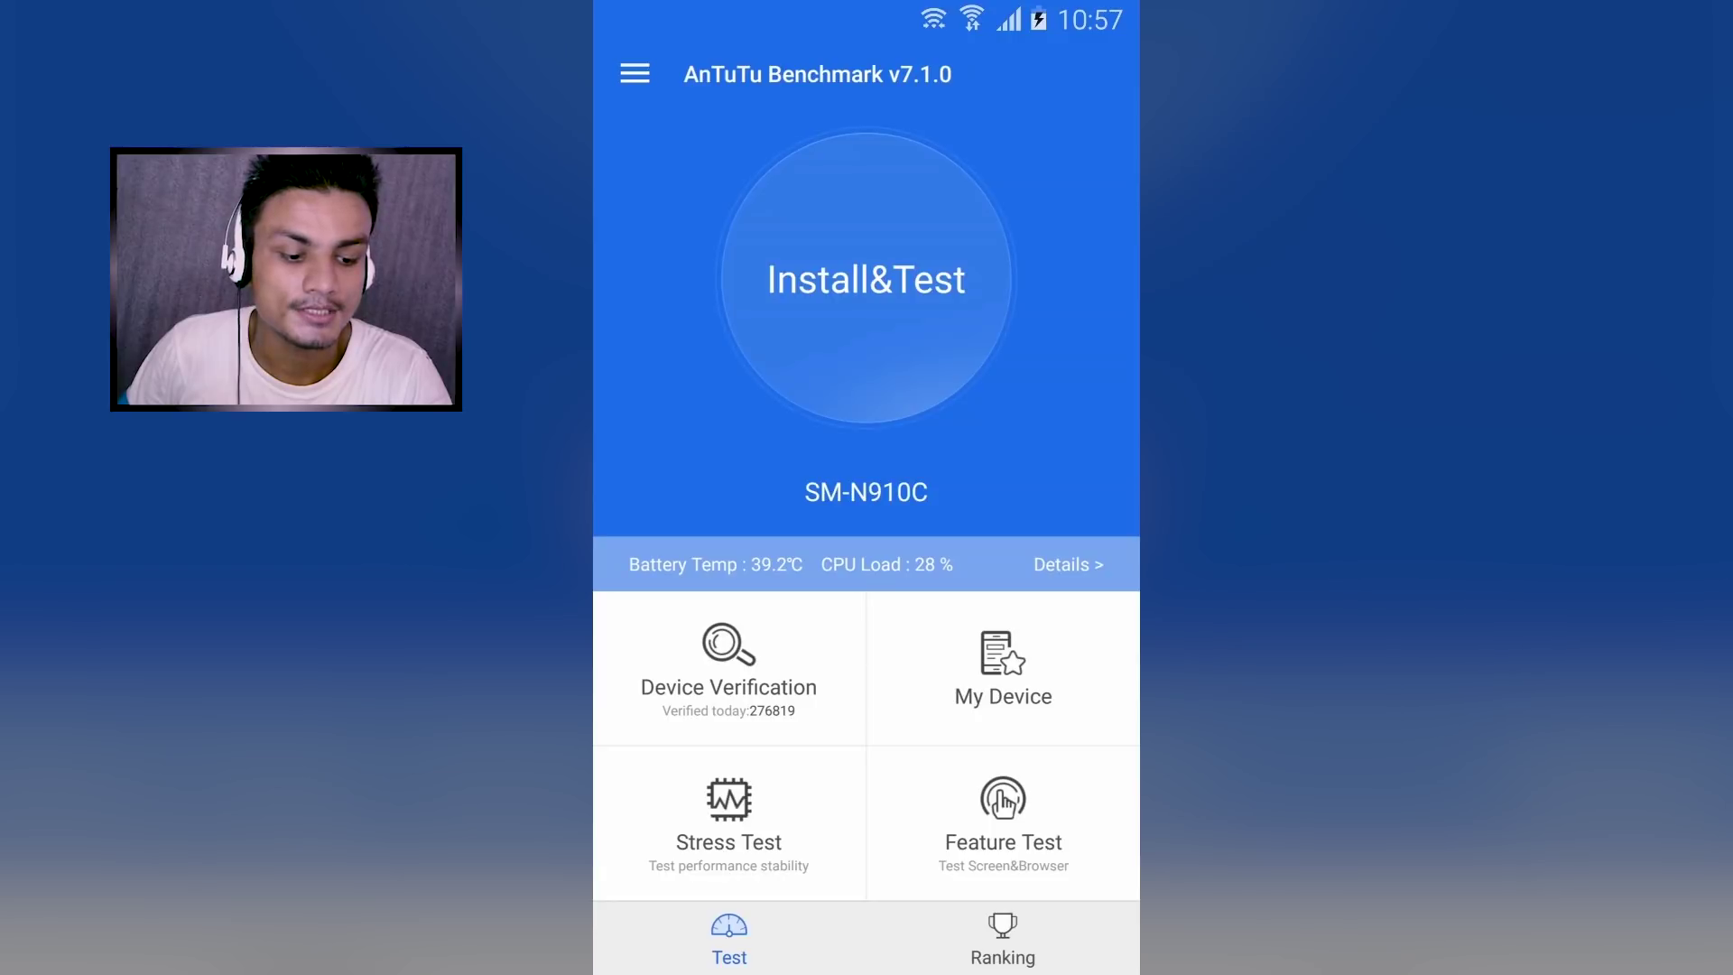
Open My Device to view the SM-N910C's specs, including Android 6.0.1 (32-bit)
left_click(1002, 670)
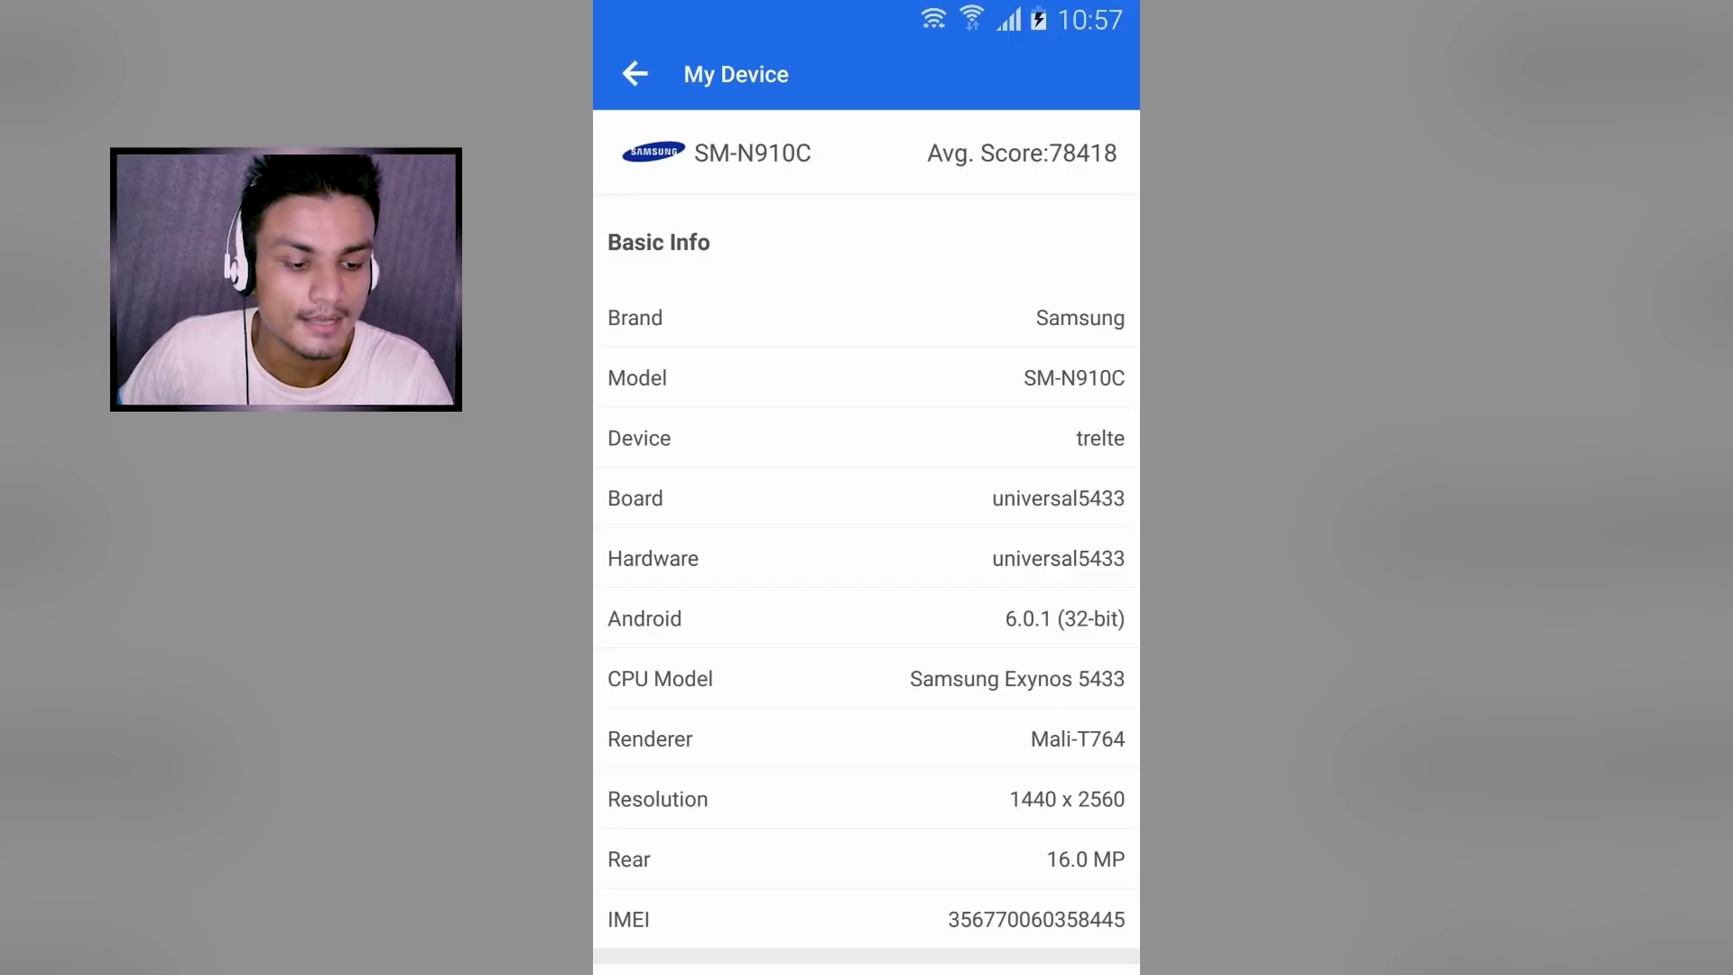
scroll(867, 541, "down", 2)
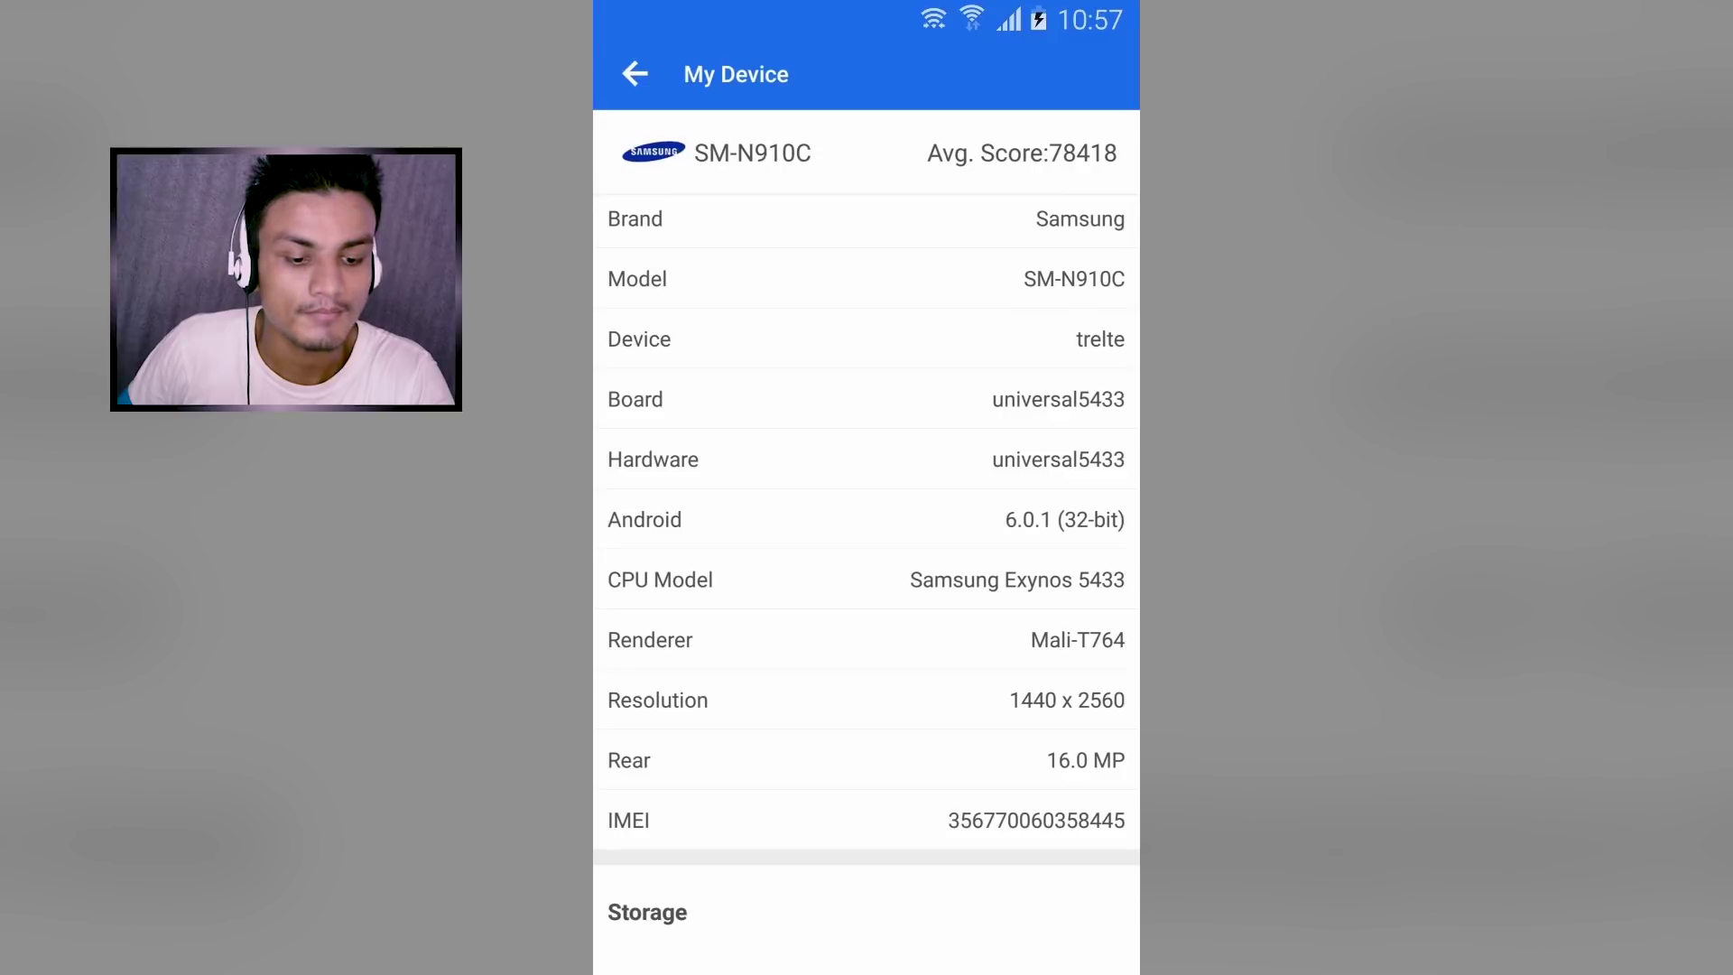
scroll(867, 541, "down", 1)
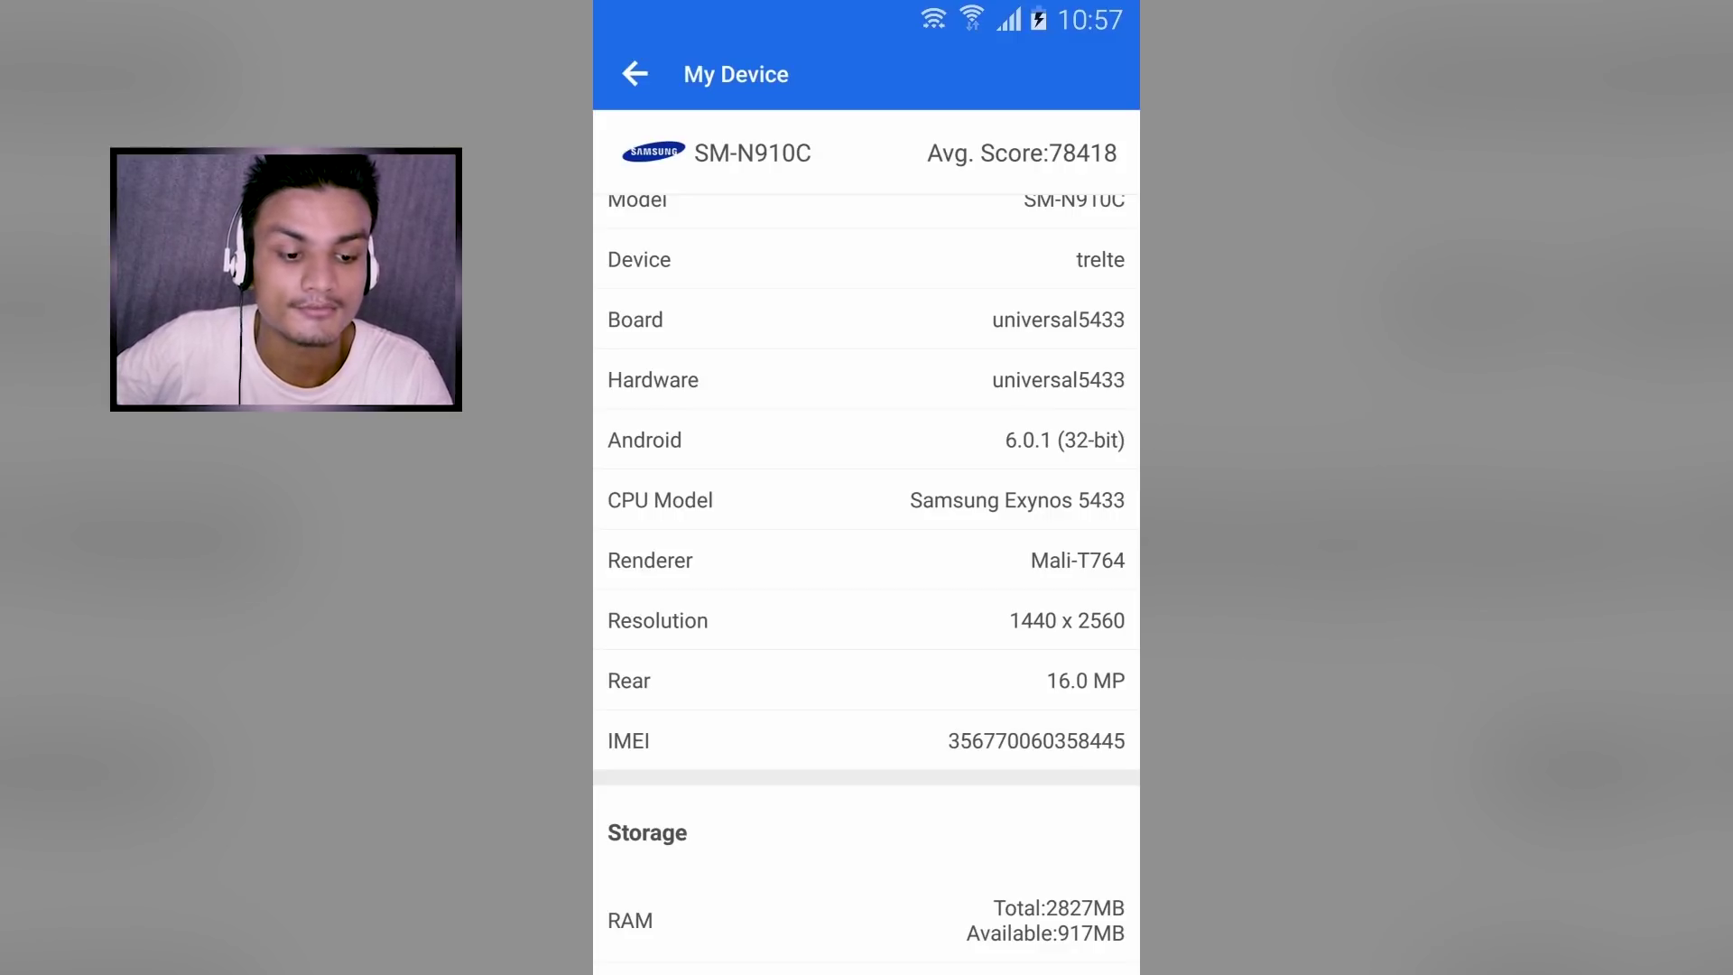
scroll(866, 542, "down", 2)
scroll(868, 541, "up", 5)
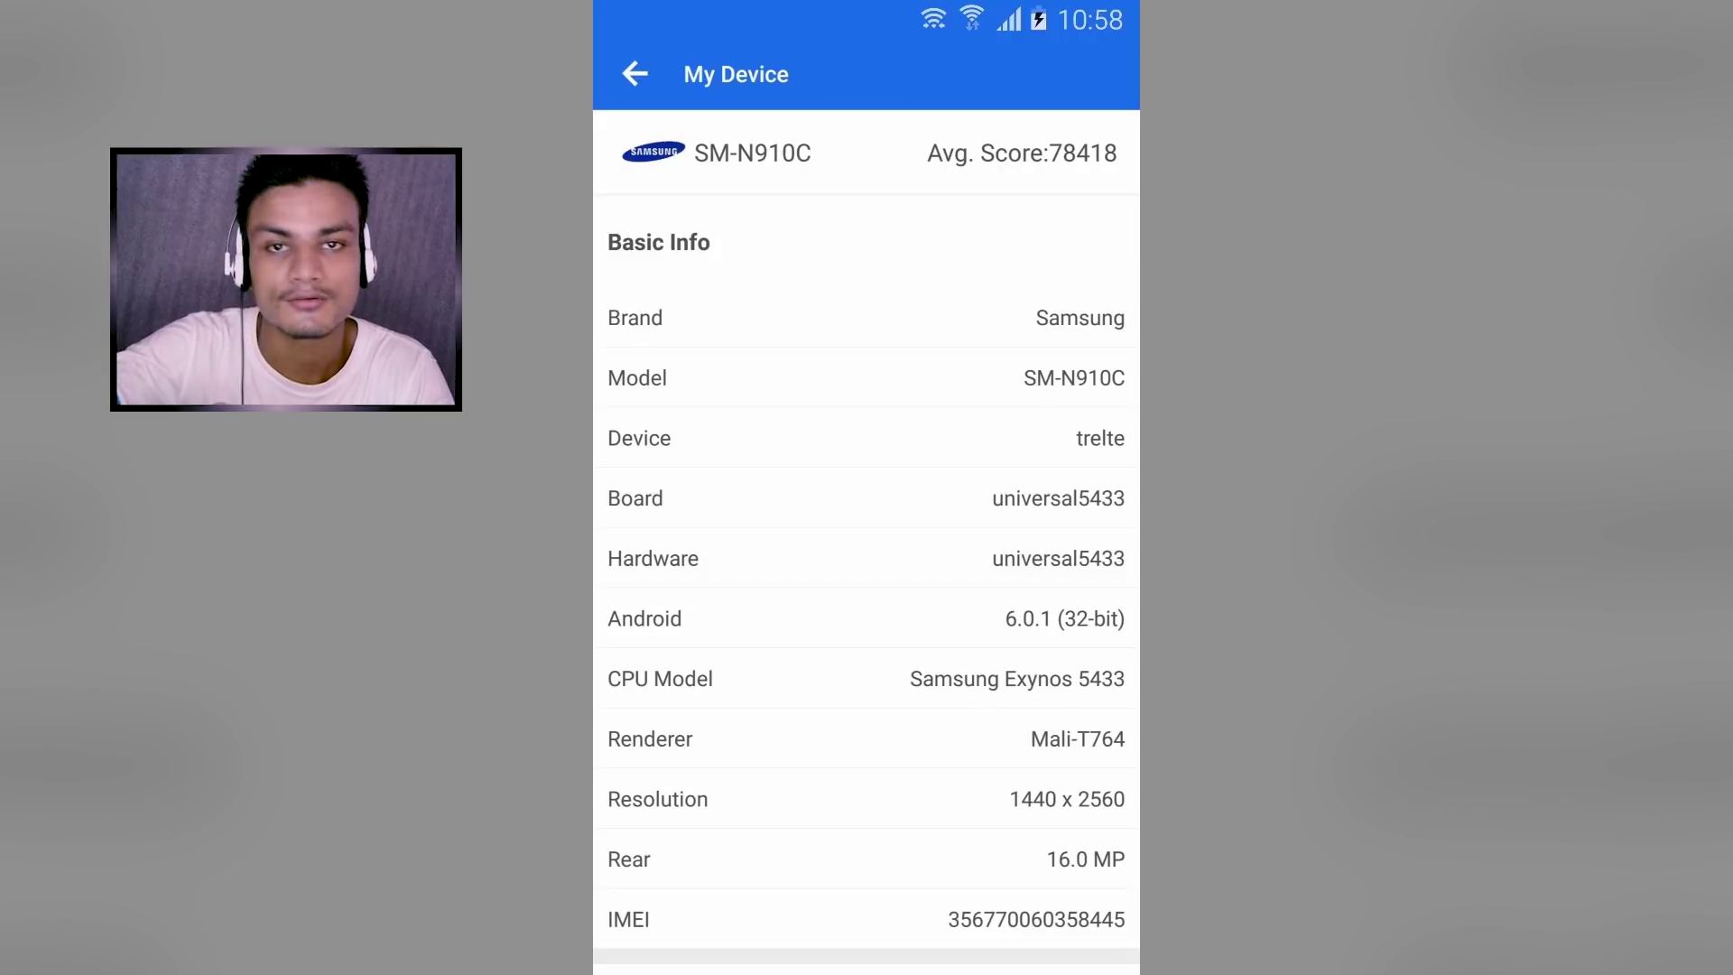
scroll(868, 543, "down", 2)
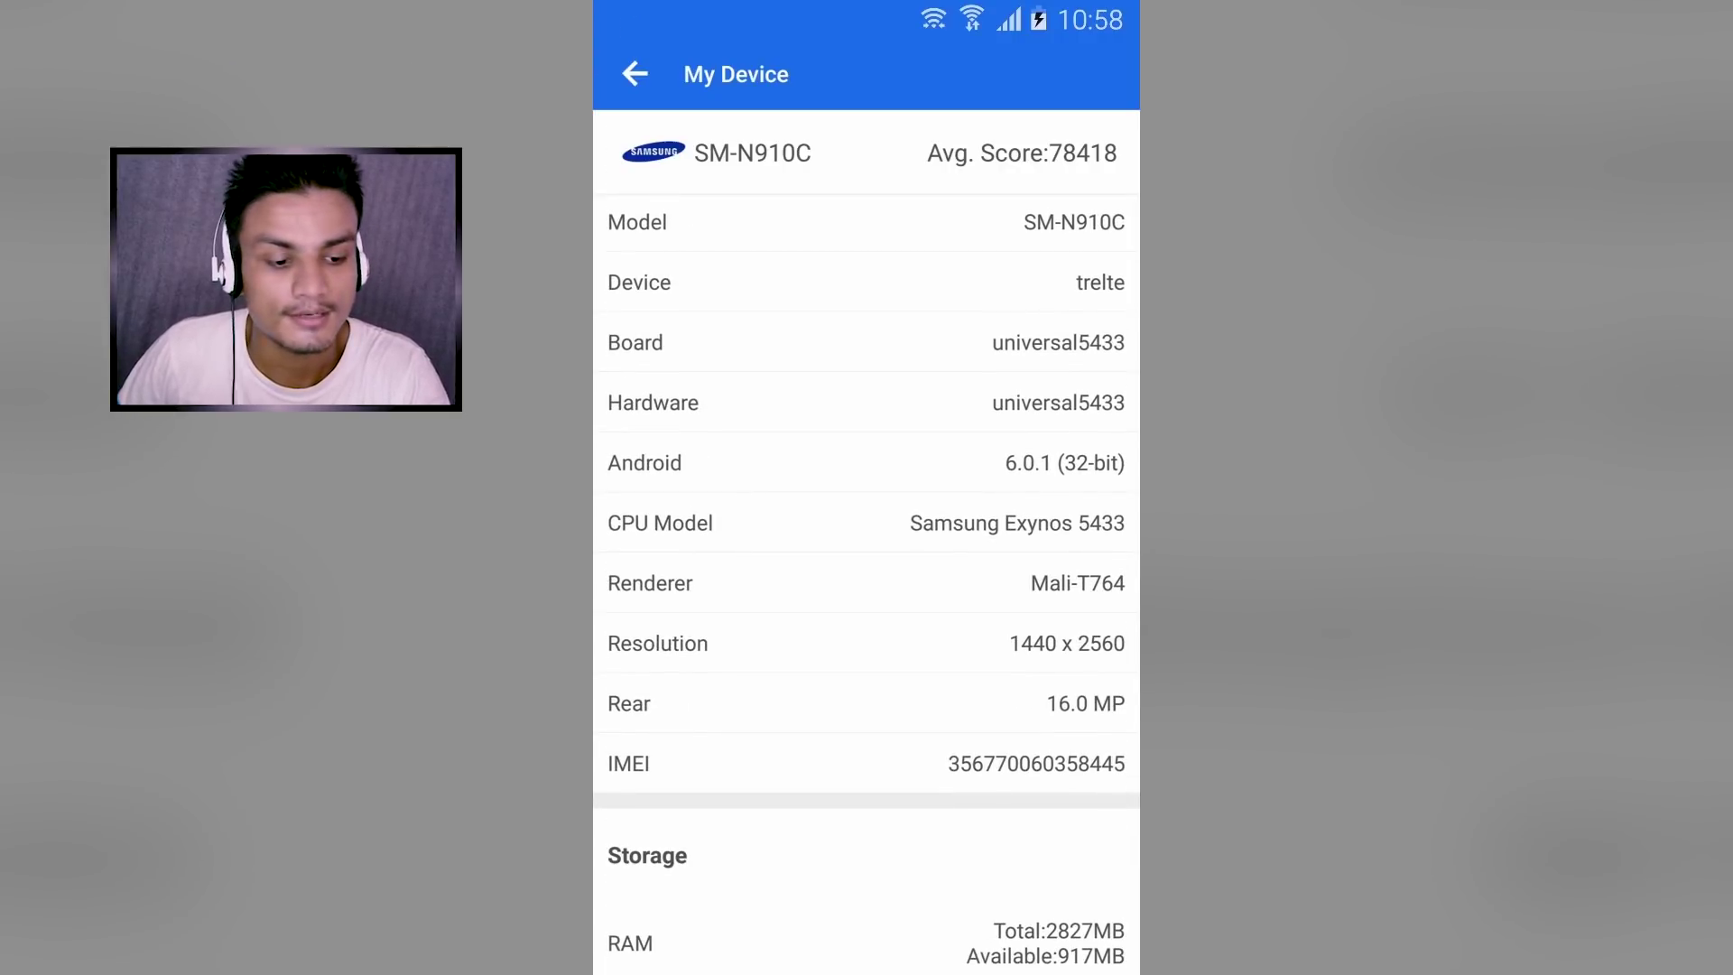
scroll(868, 542, "up", 2)
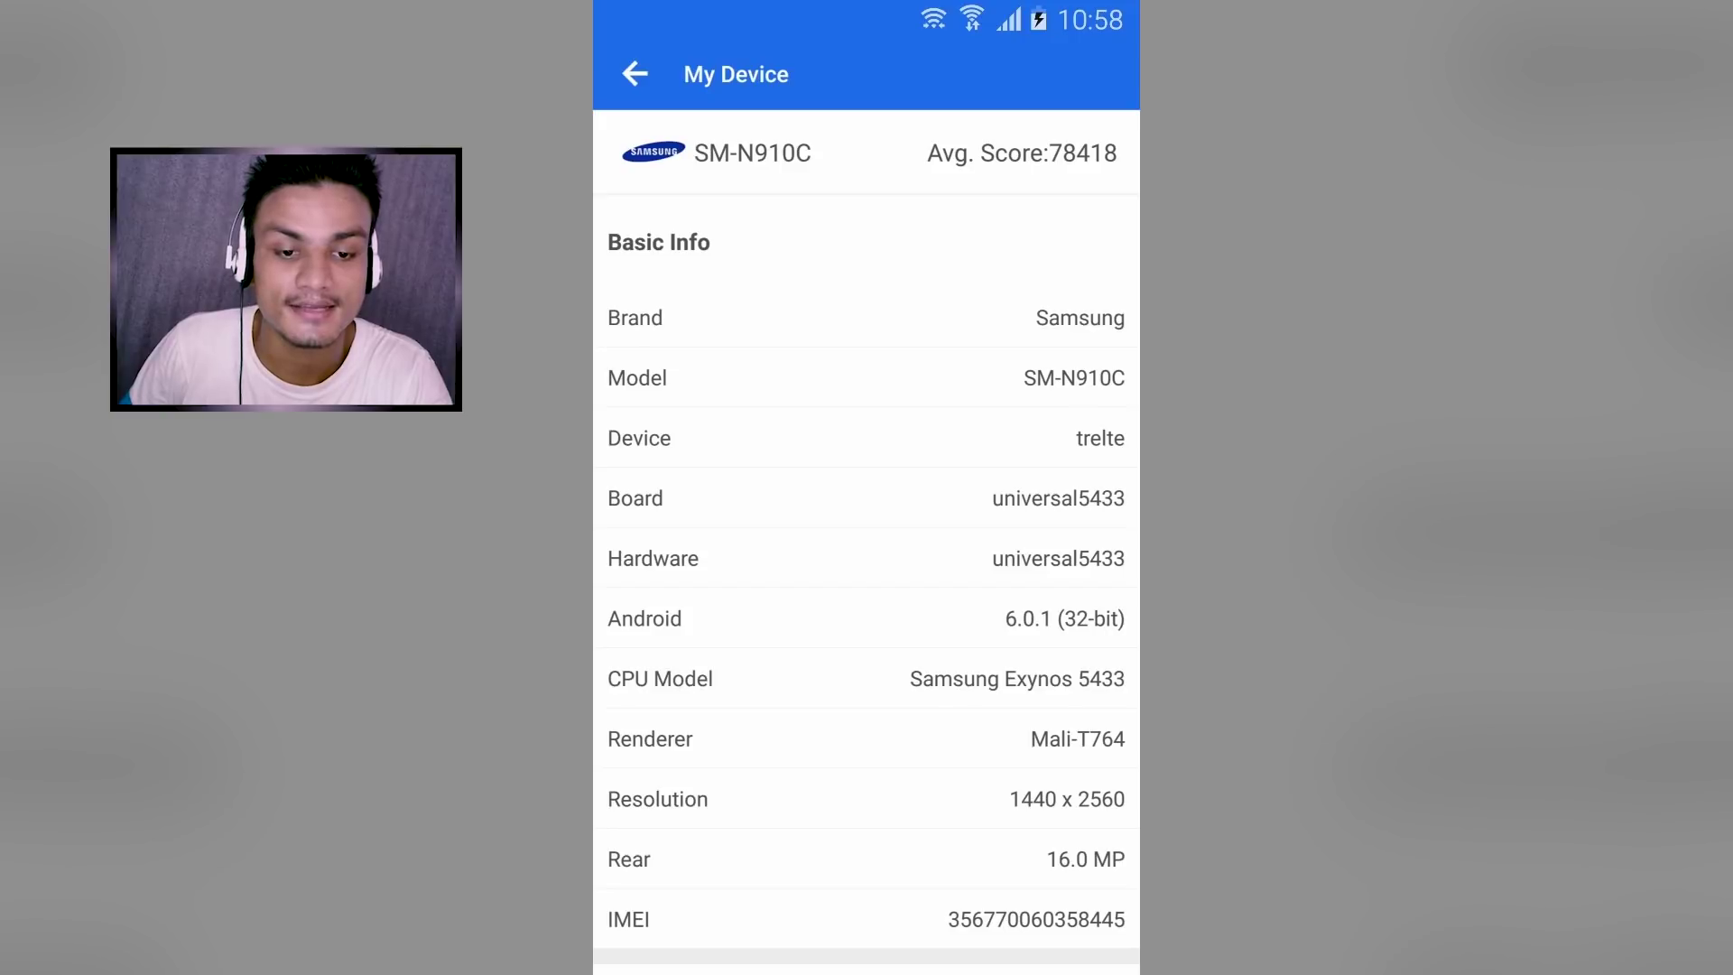
scroll(866, 582, "down", 2)
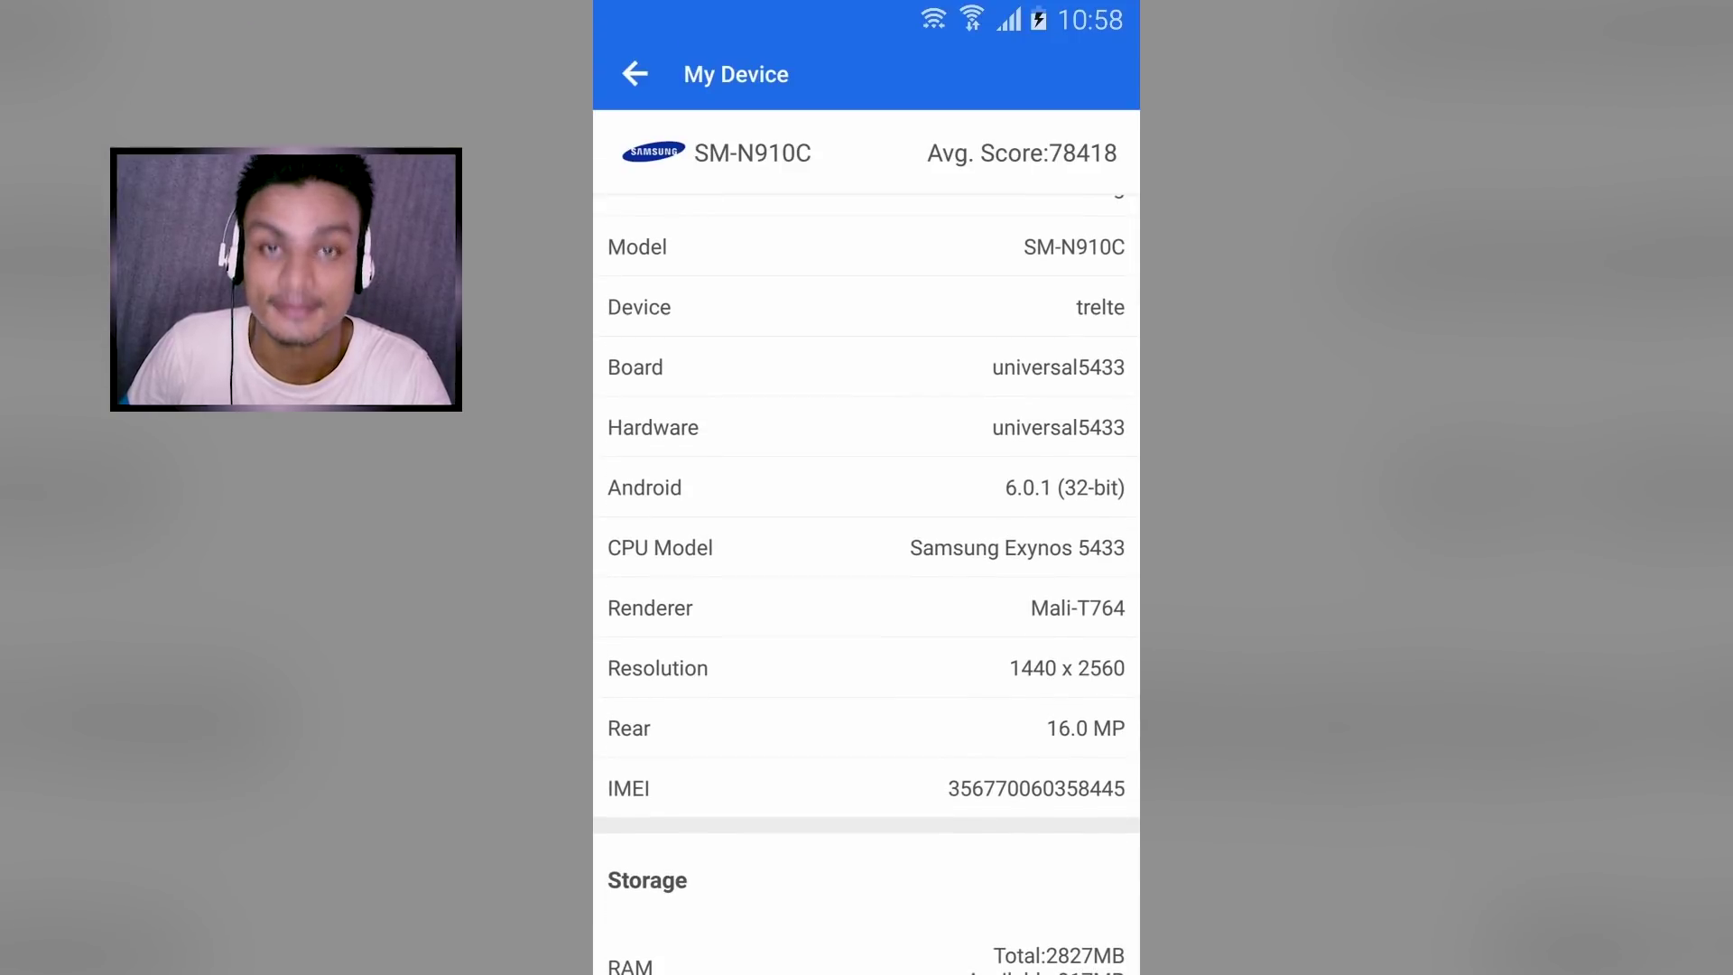
scroll(866, 543, "up", 2)
scroll(866, 541, "down", 2)
scroll(866, 542, "down", 3)
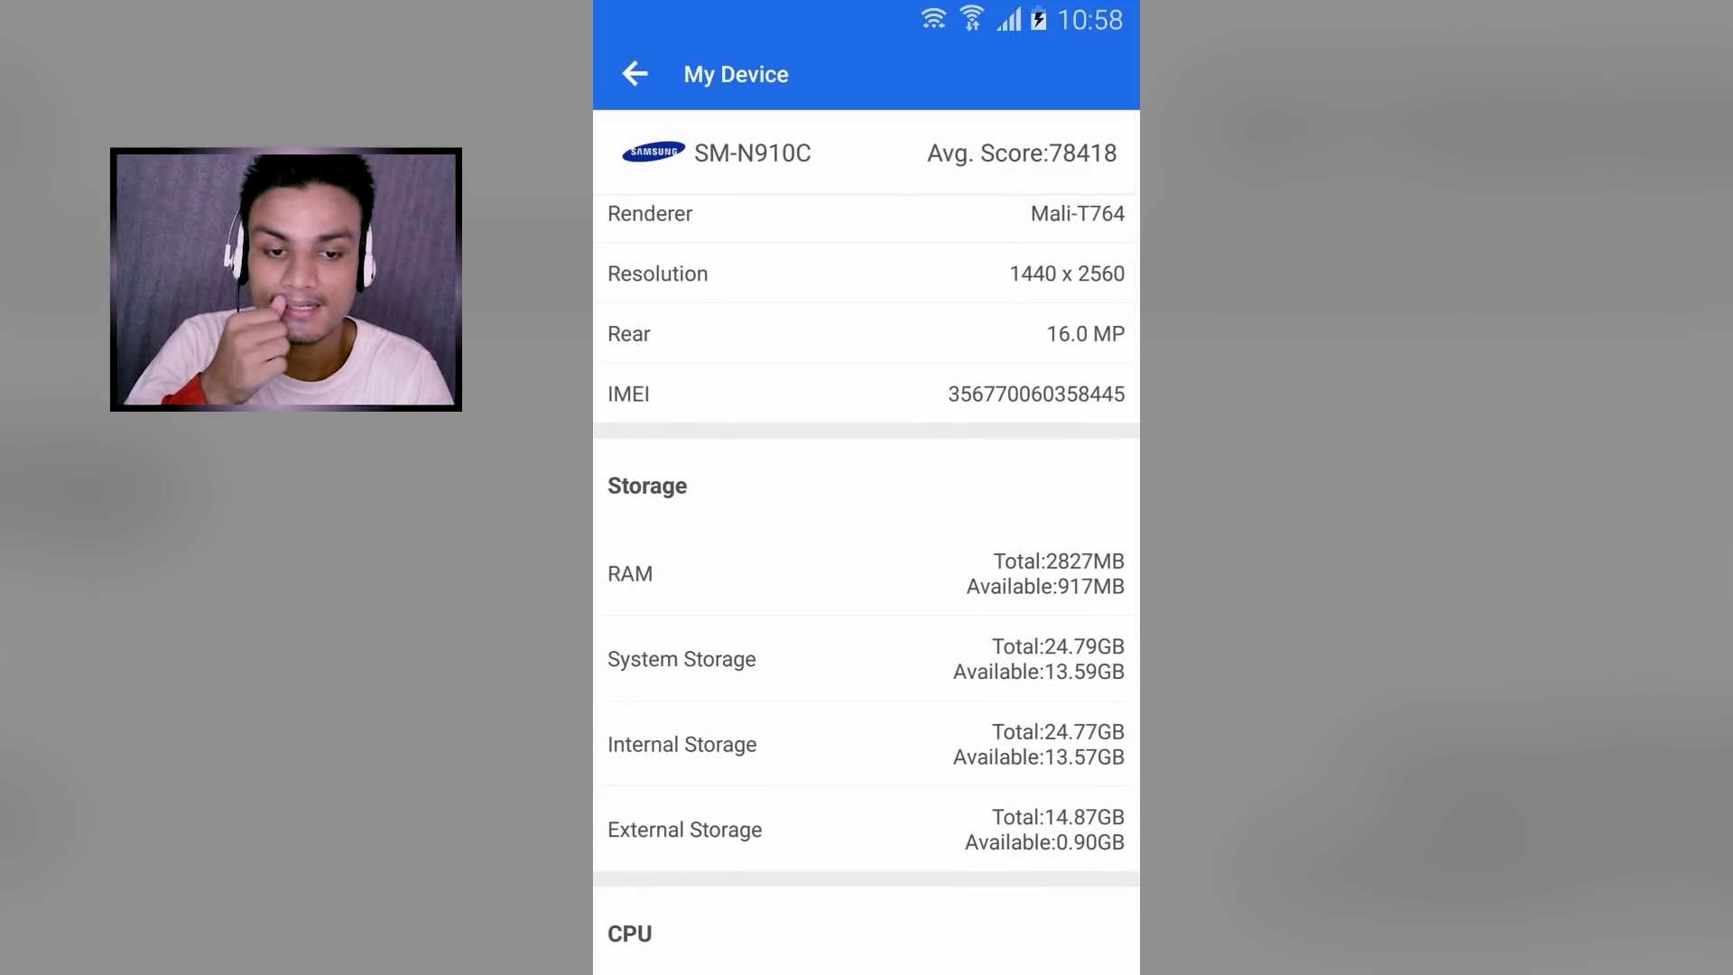
scroll(866, 542, "down", 2)
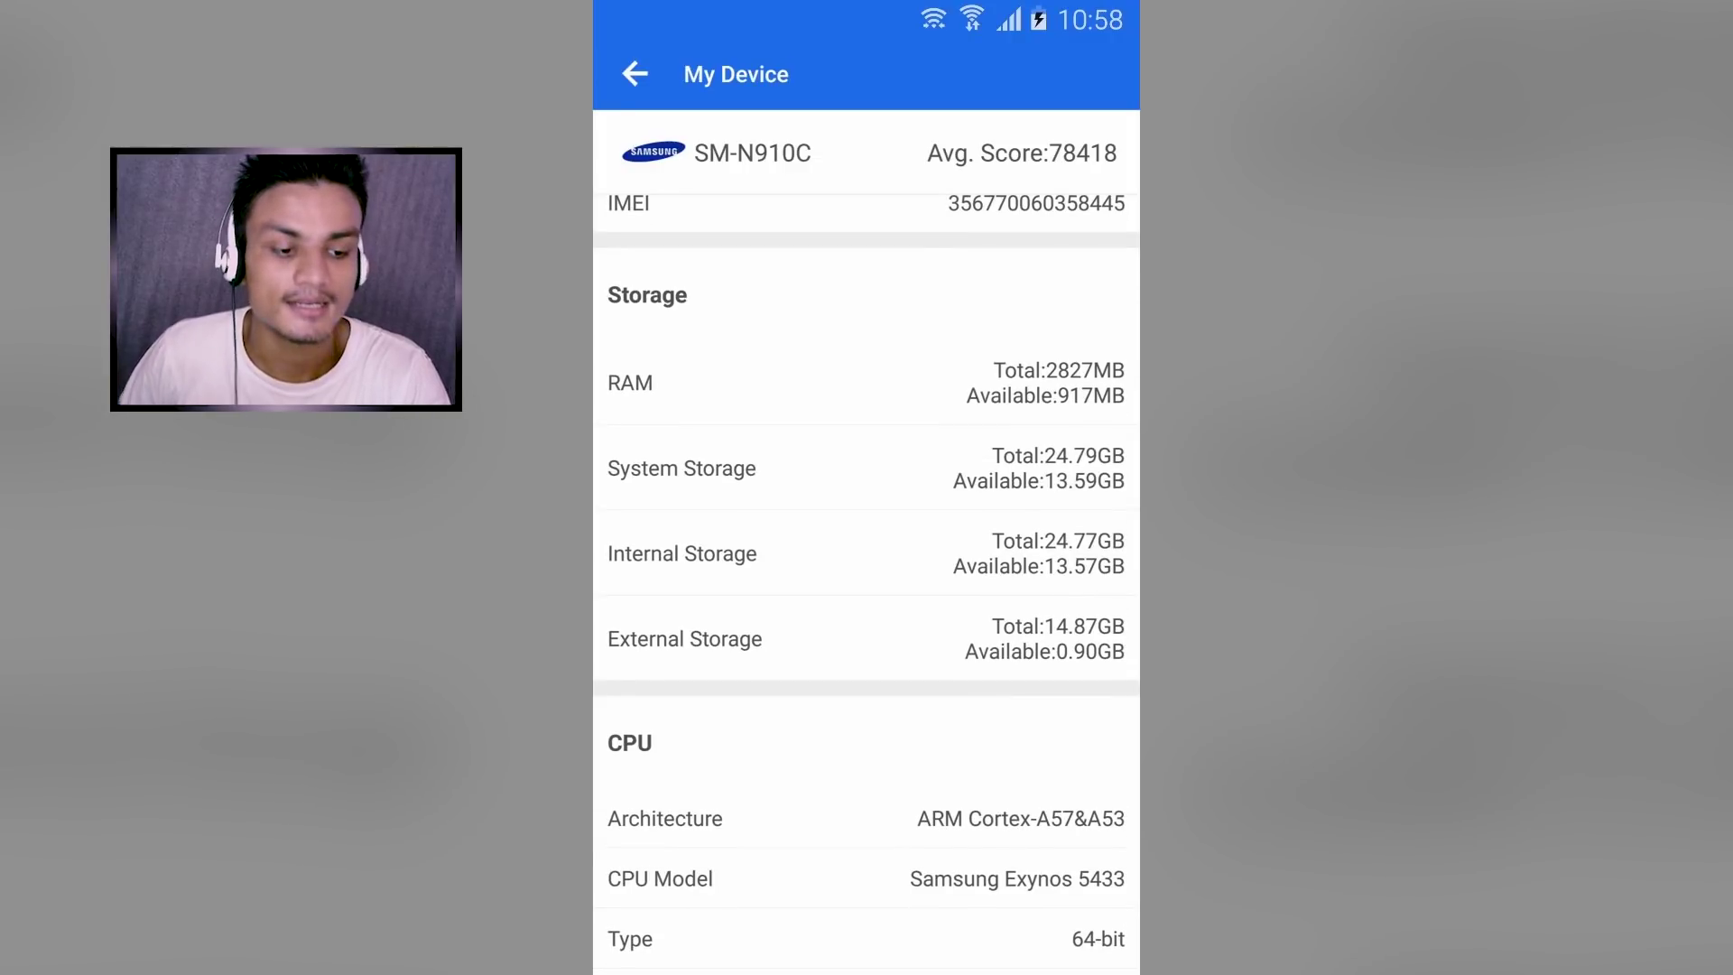
scroll(867, 542, "up", 5)
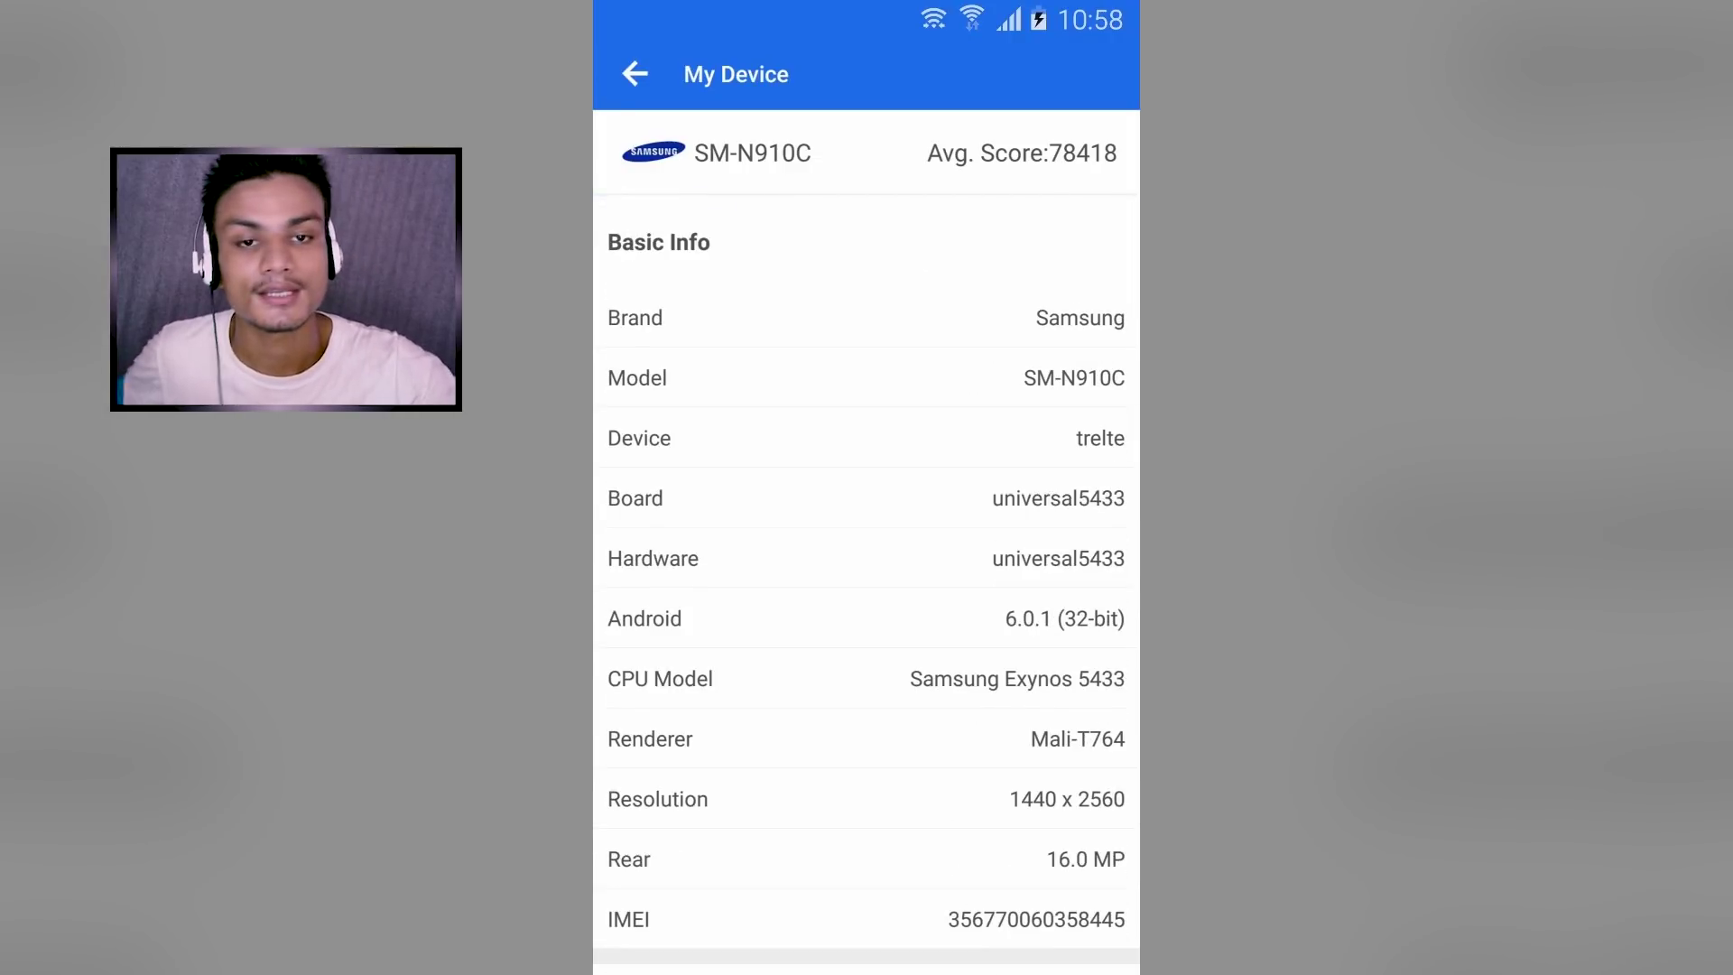